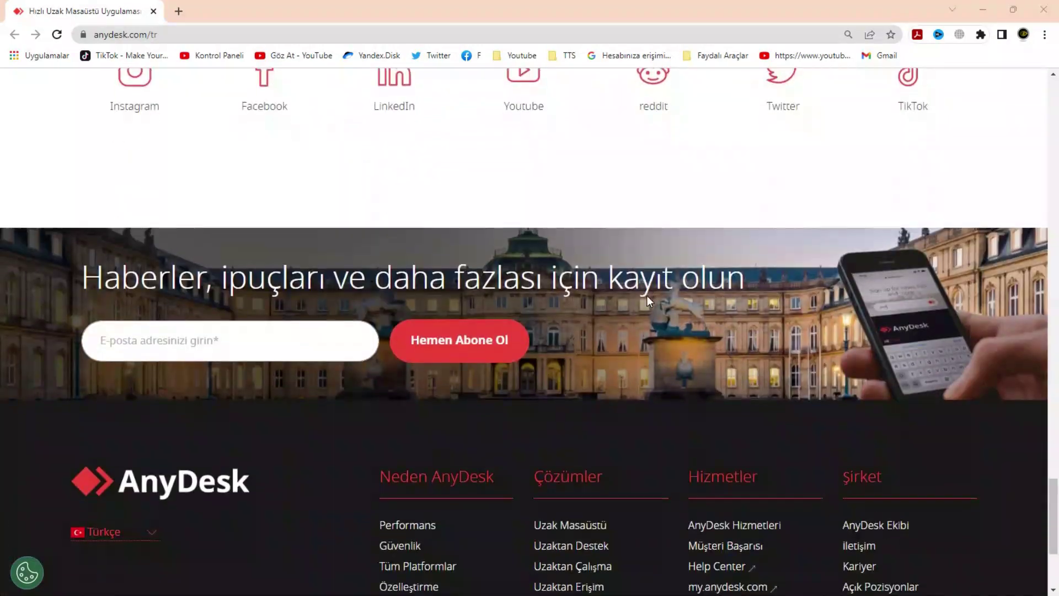
# Look over the AnyDesk website's home page, from its footer back up to the license section.
pyautogui.scroll(-2, 648, 298)
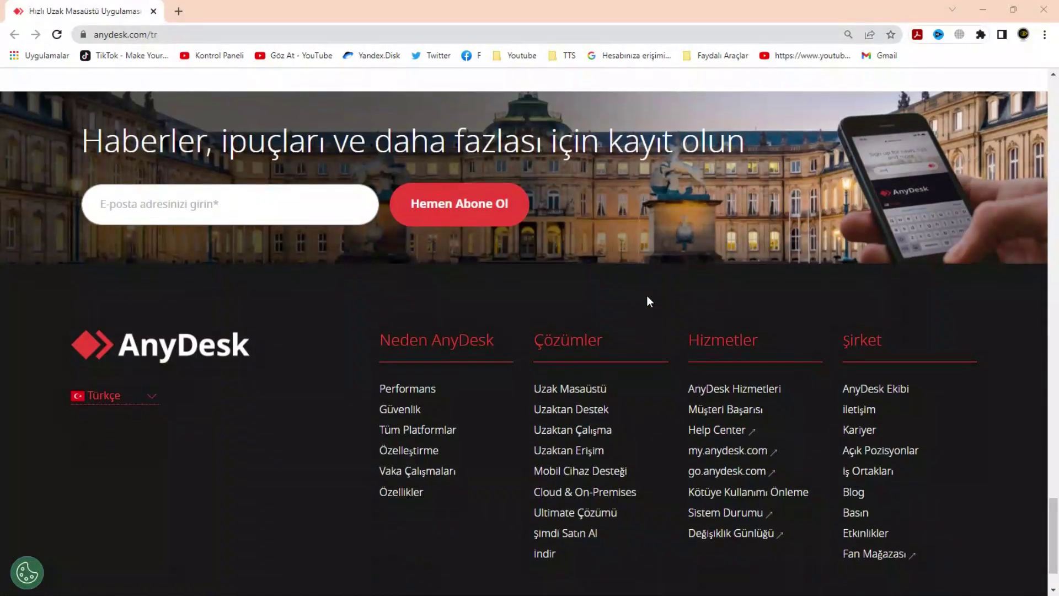
pyautogui.scroll(20, 647, 298)
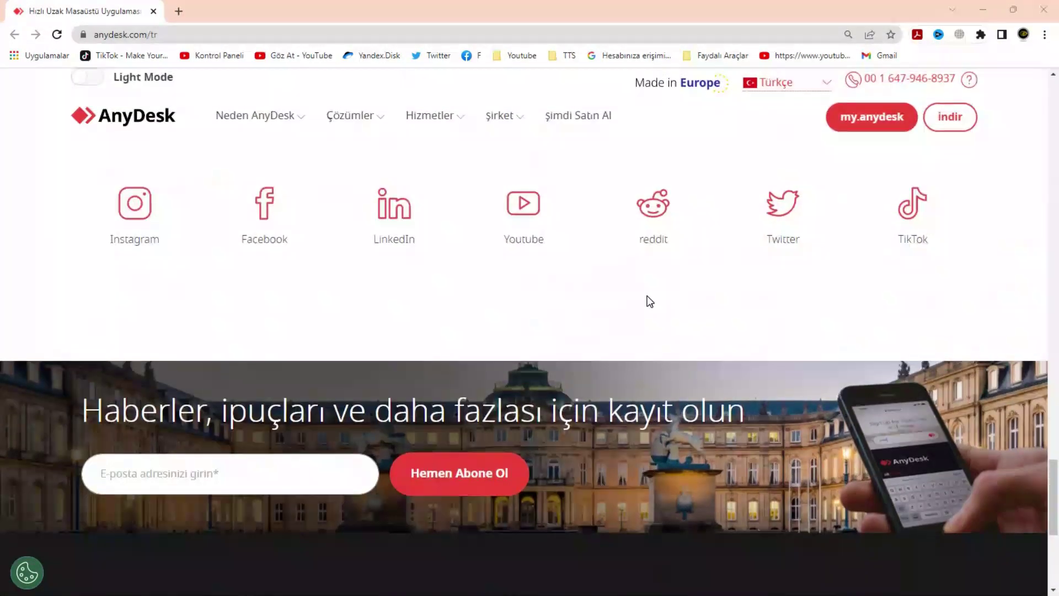
pyautogui.scroll(20, 646, 296)
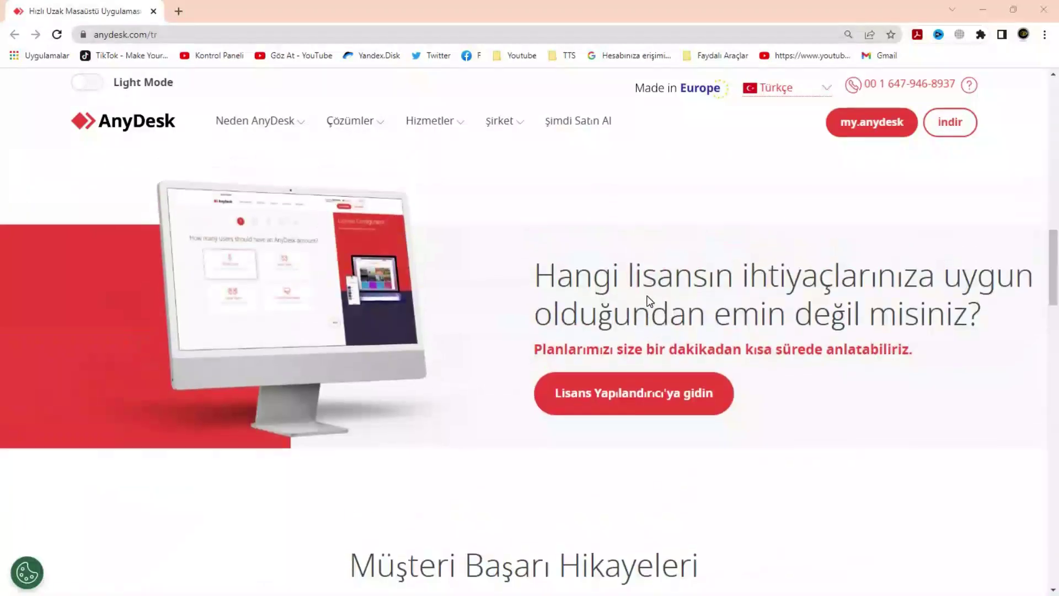
pyautogui.scroll(1, 647, 300)
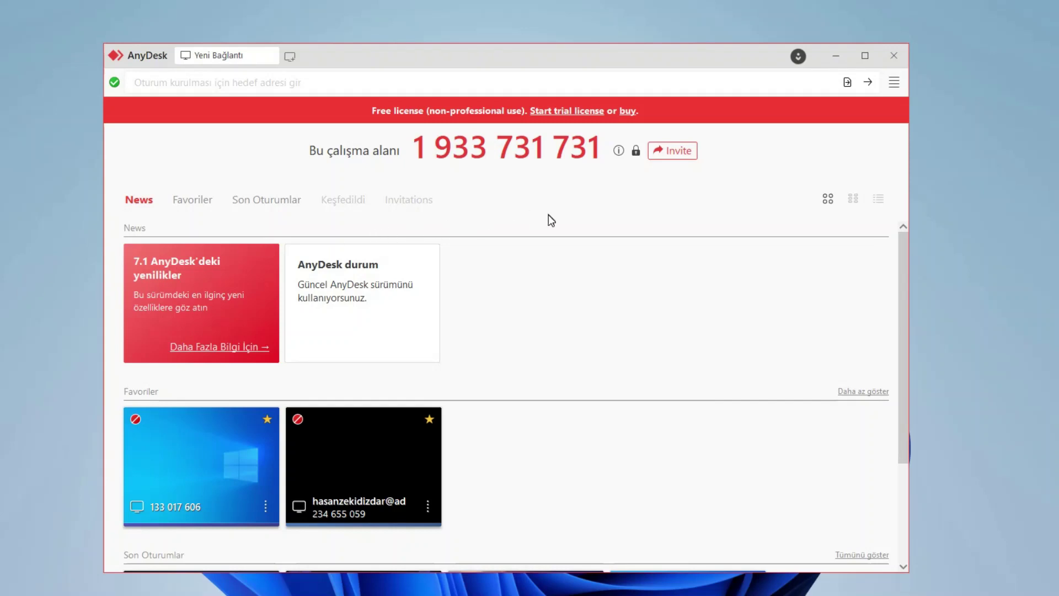
# Open the AnyDesk application's settings and review the Güvenlik, Özel alan and Görünüm pages.
pyautogui.click(894, 83)
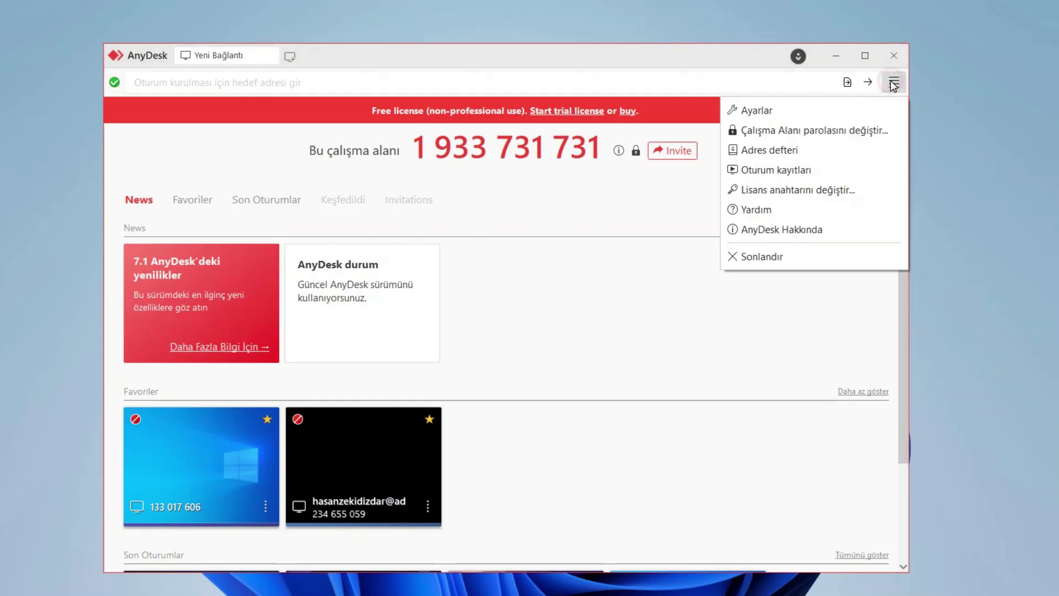
pyautogui.click(780, 114)
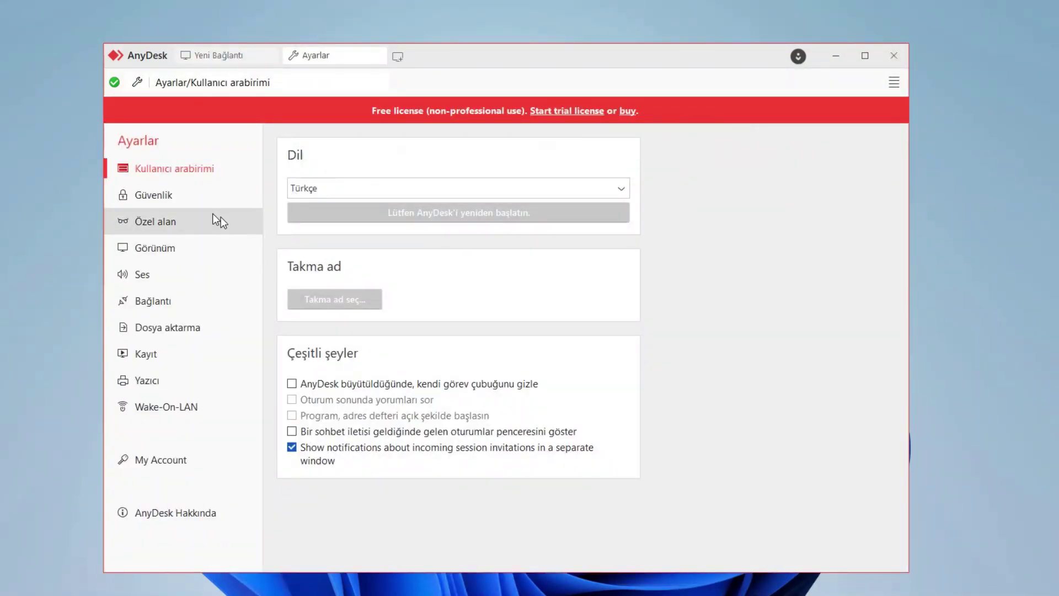
pyautogui.click(184, 202)
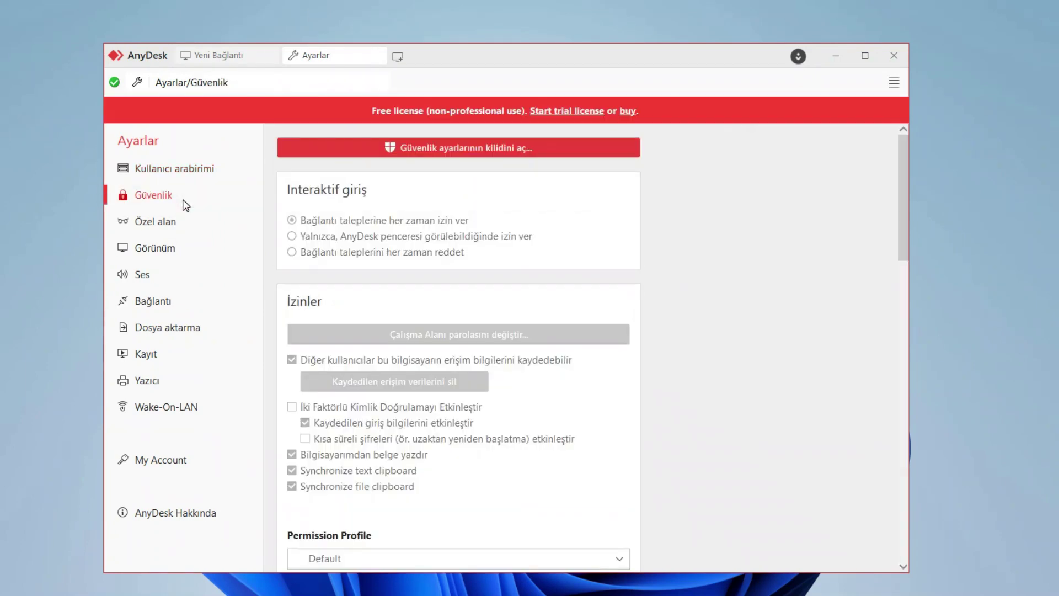
pyautogui.click(172, 218)
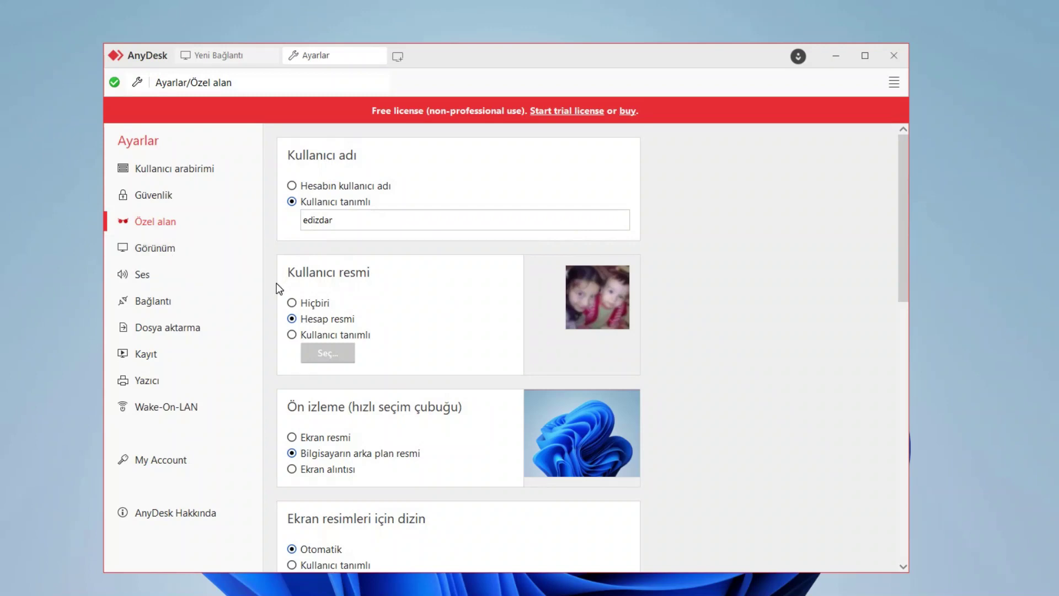
pyautogui.scroll(-8, 279, 288)
pyautogui.scroll(-4, 279, 290)
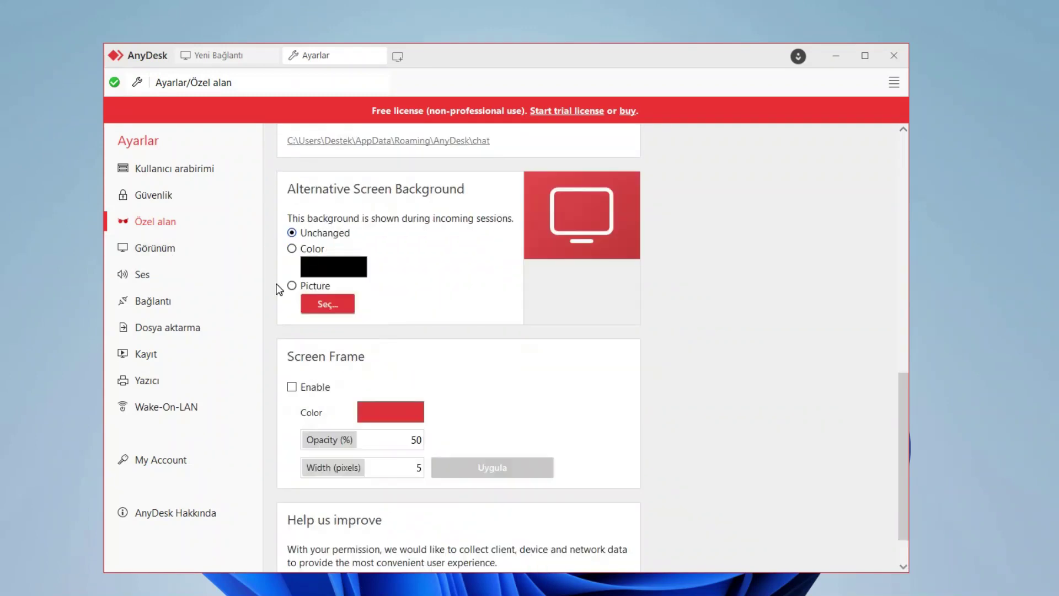
pyautogui.click(178, 248)
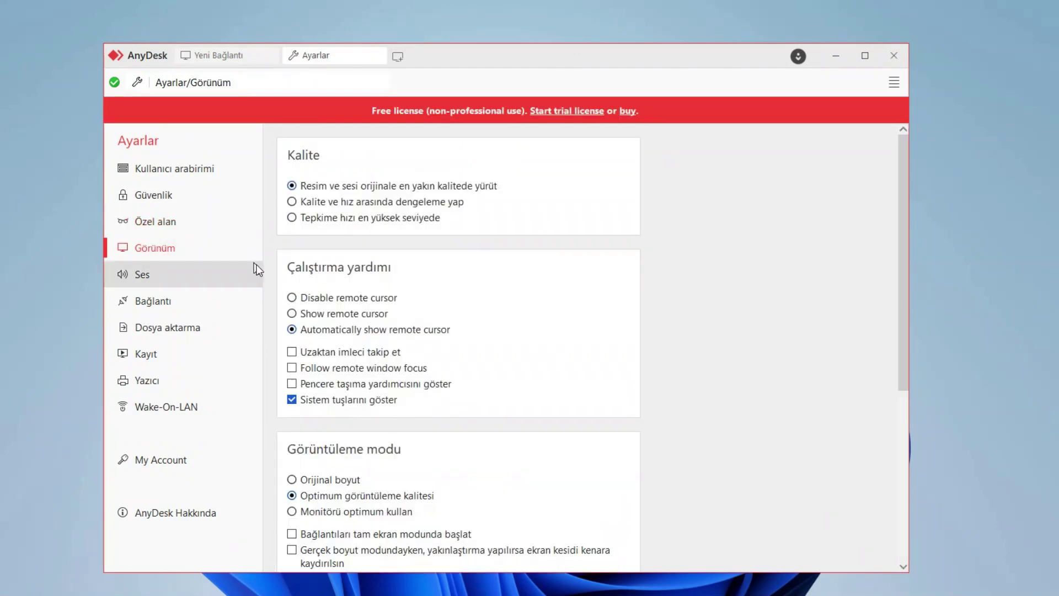
pyautogui.scroll(-5, 268, 297)
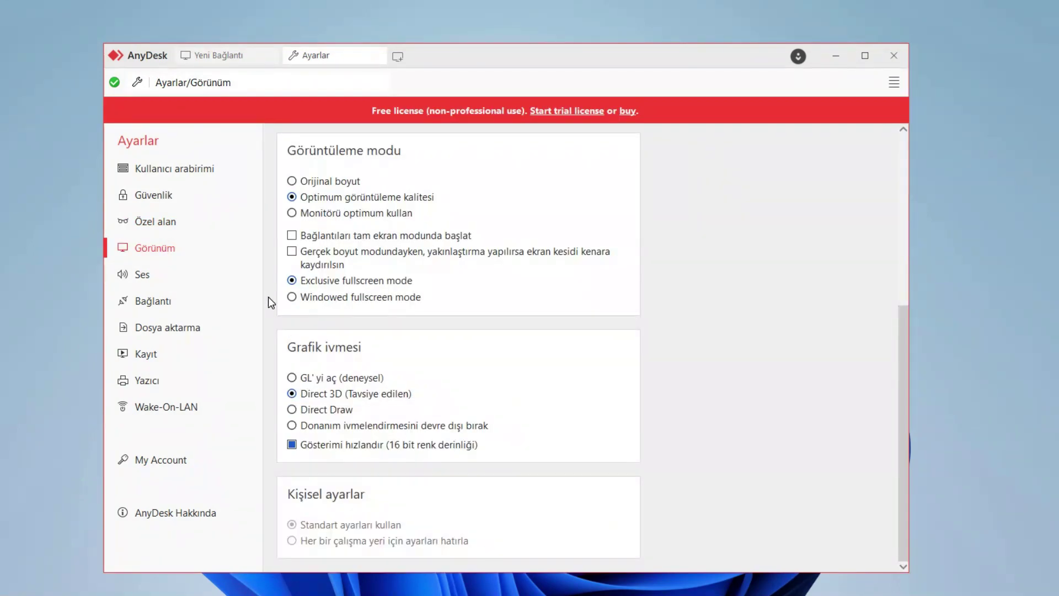
# Review the Ses, Bağlantı, Dosya aktarma, Kayıt, Yazıcı and Wake-On-LAN settings pages.
pyautogui.click(203, 278)
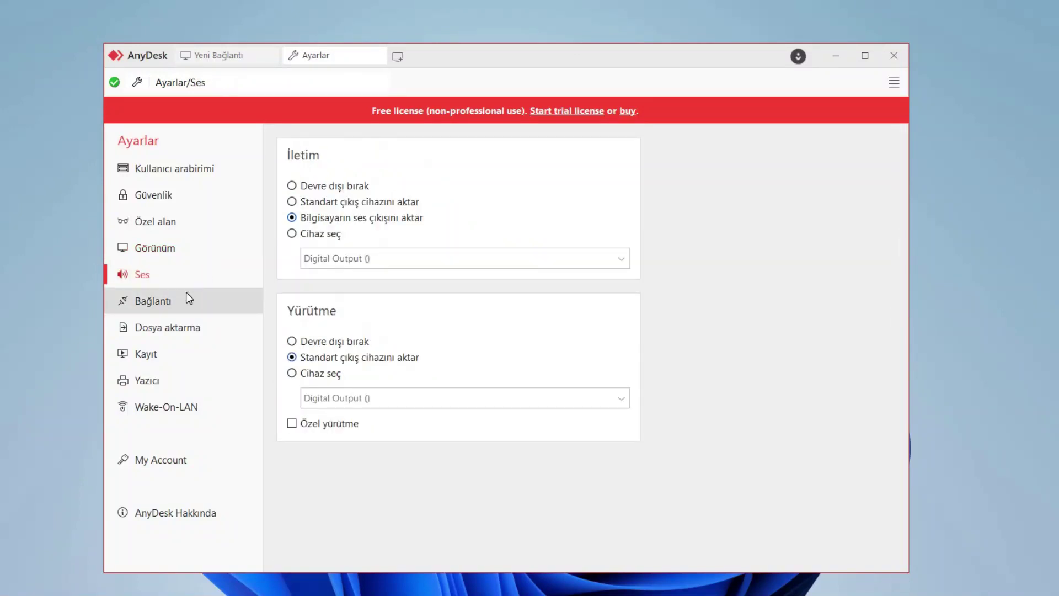
pyautogui.click(187, 292)
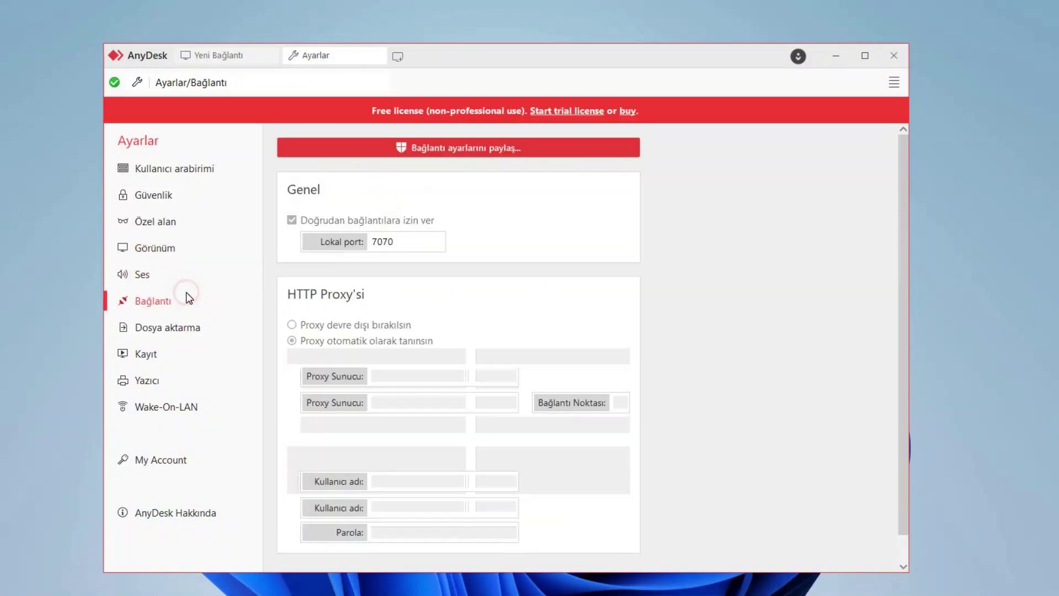
pyautogui.click(174, 324)
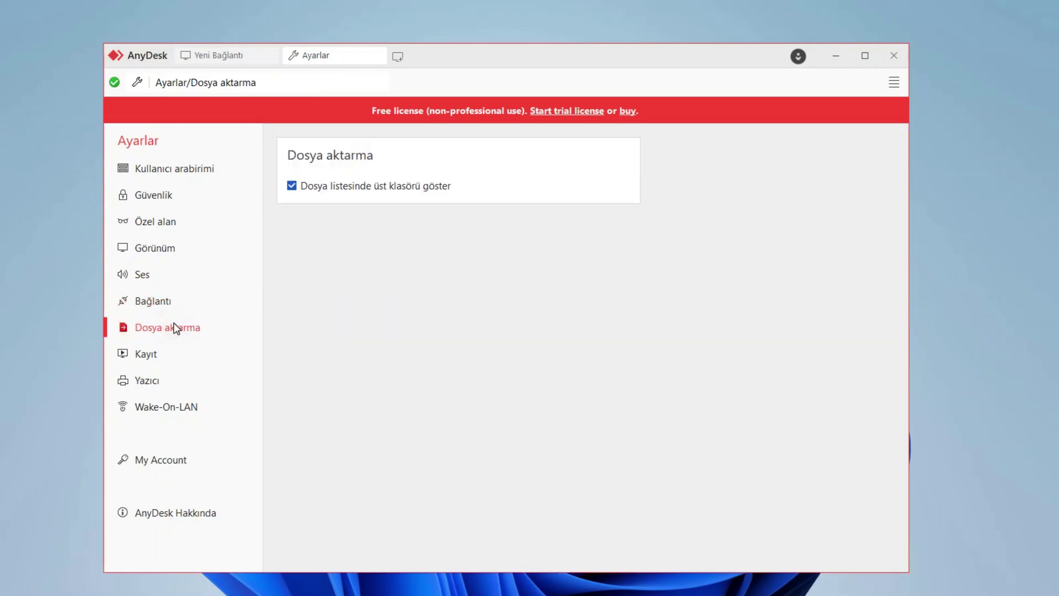
pyautogui.click(163, 351)
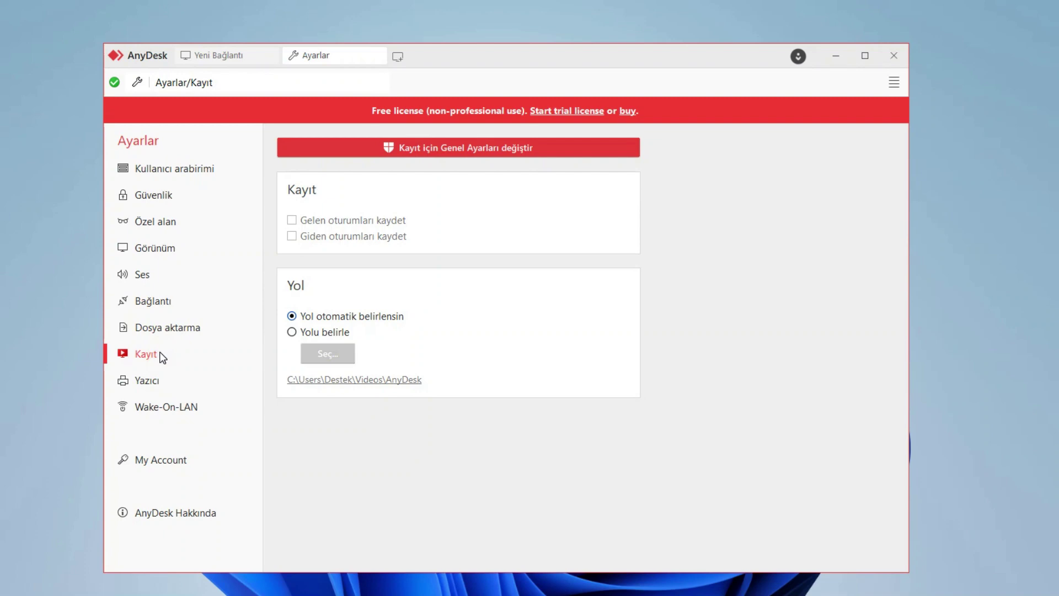
pyautogui.click(154, 380)
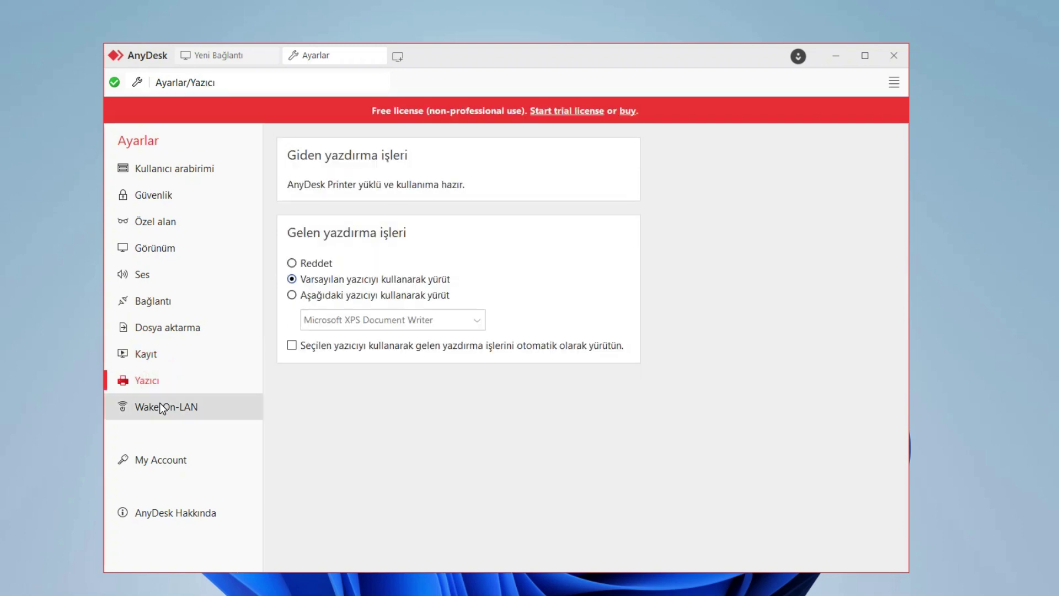
pyautogui.click(161, 408)
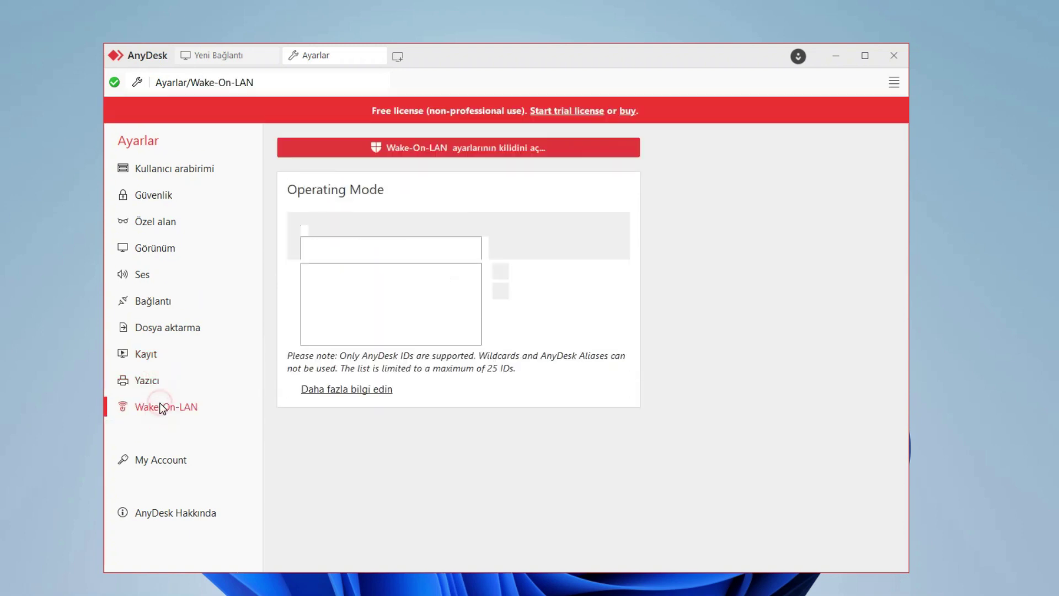
# Examine the login and license sections of the My Account settings, and close the settings.
pyautogui.click(152, 463)
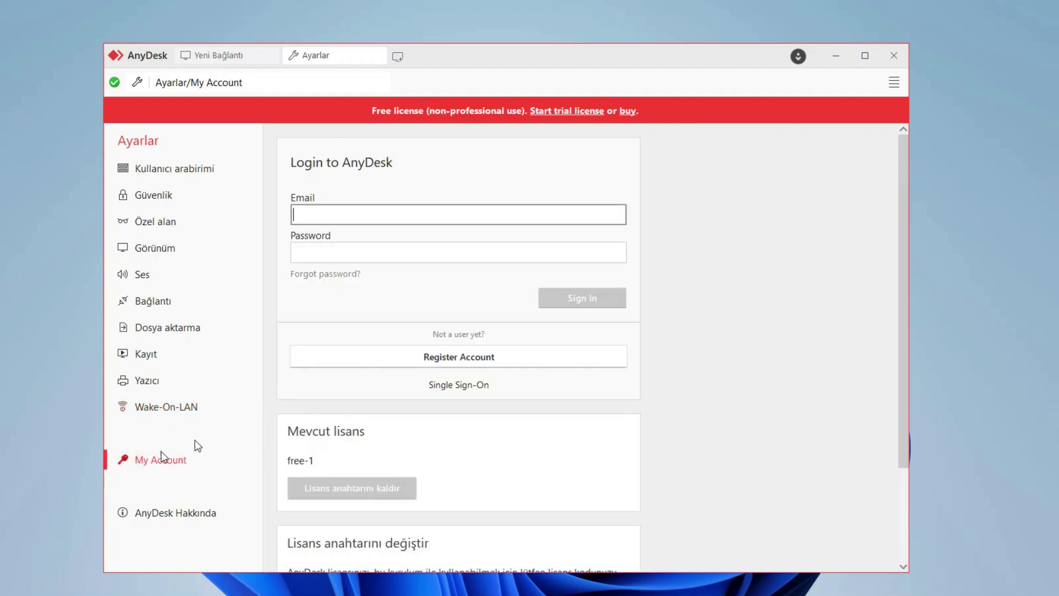
pyautogui.scroll(-3, 343, 411)
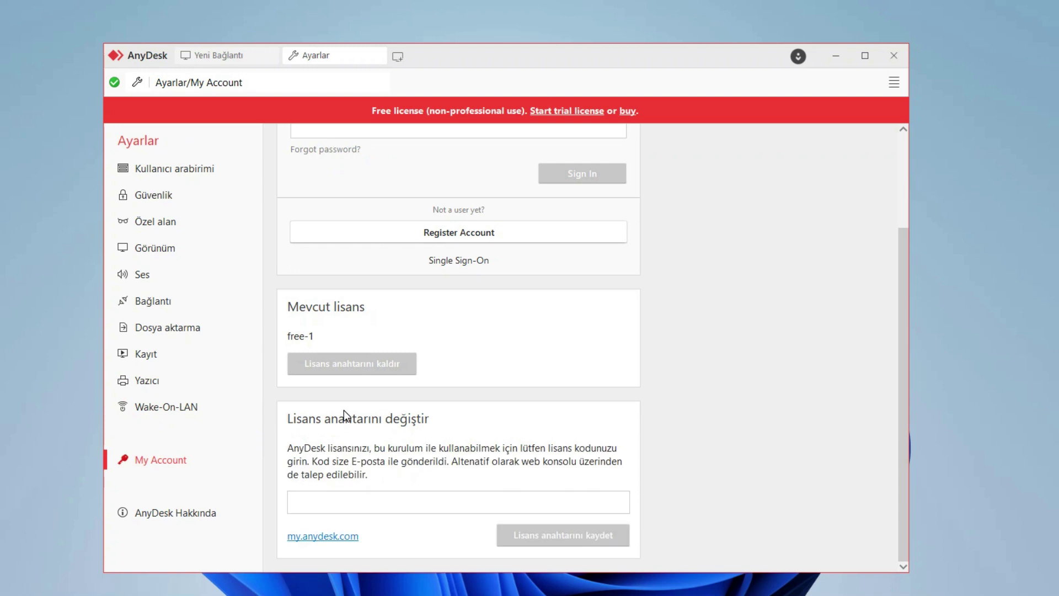
pyautogui.scroll(3, 343, 409)
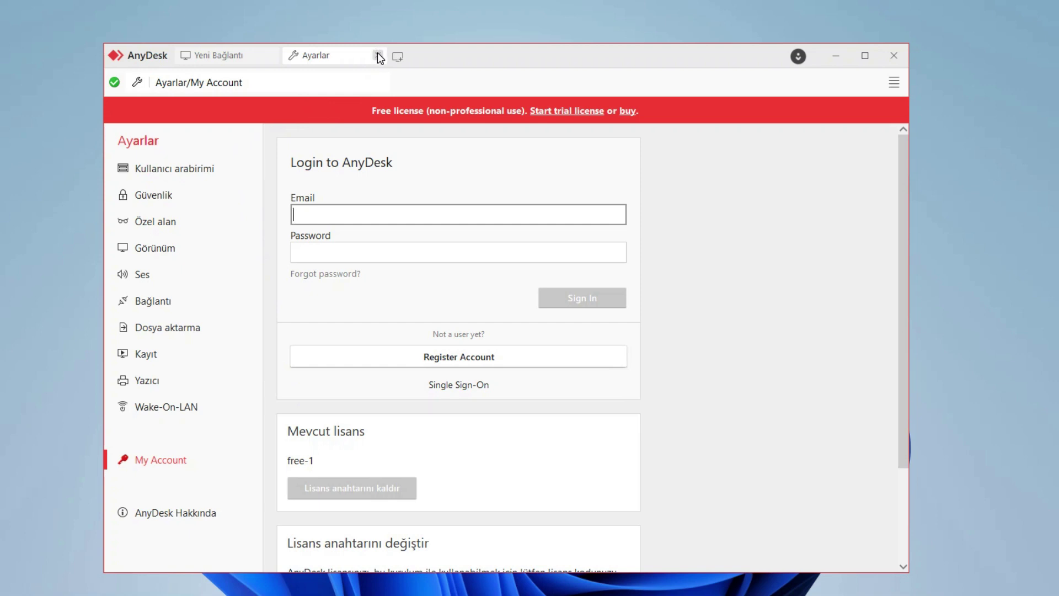
pyautogui.click(377, 53)
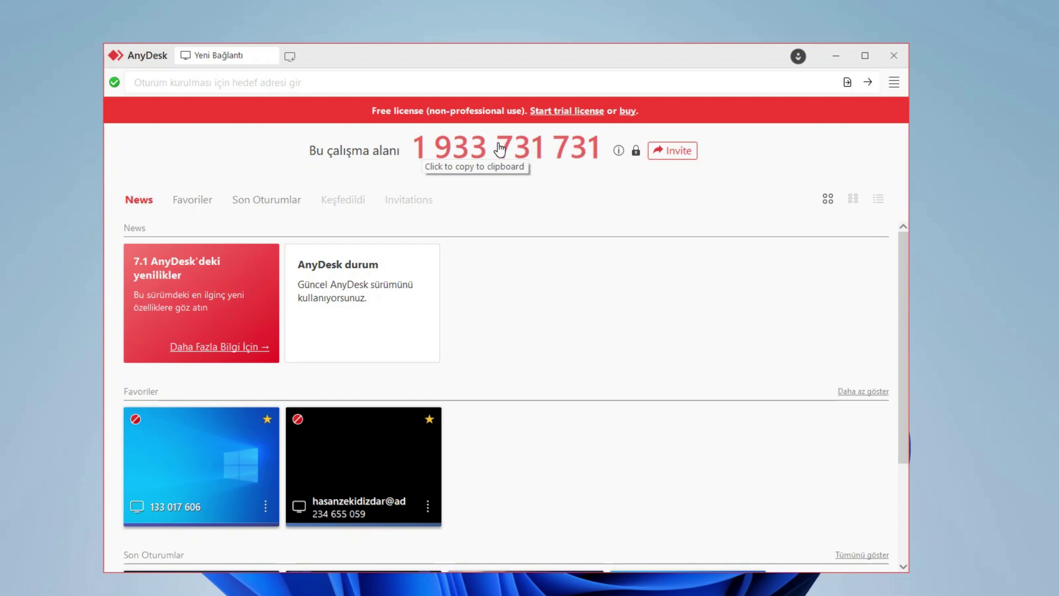
# Look up the remote computer by the start of its AnyDesk address and start a session with the matching entry.
pyautogui.click(296, 81)
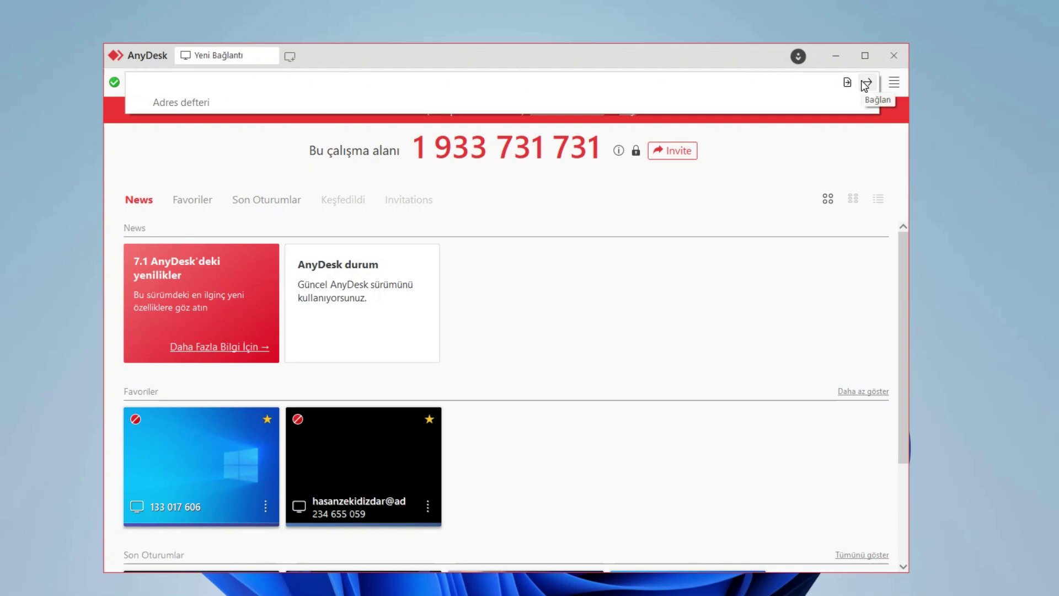
pyautogui.scroll(-3, 665, 335)
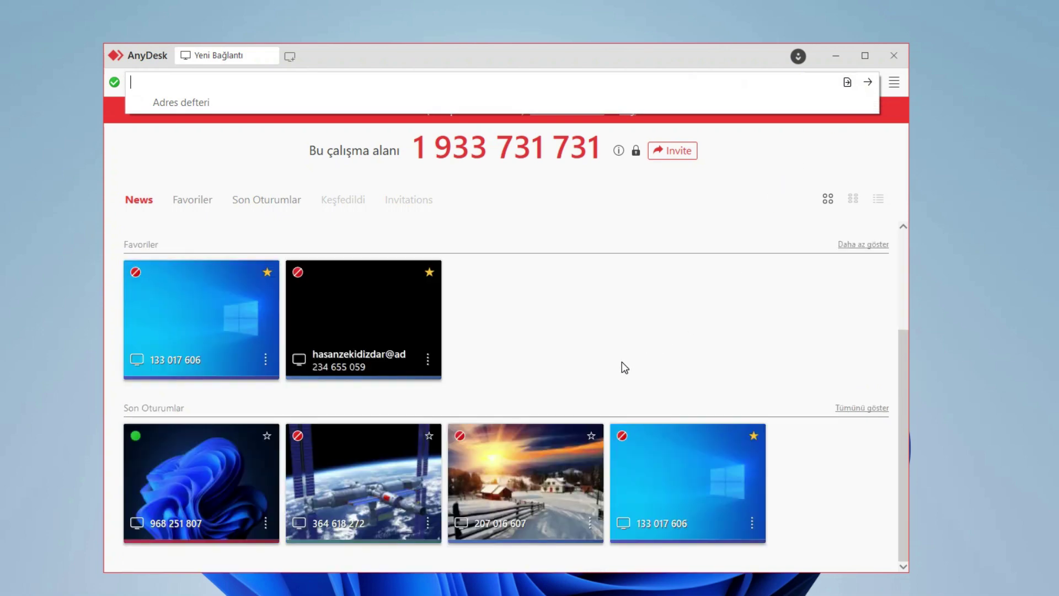
pyautogui.scroll(3, 623, 364)
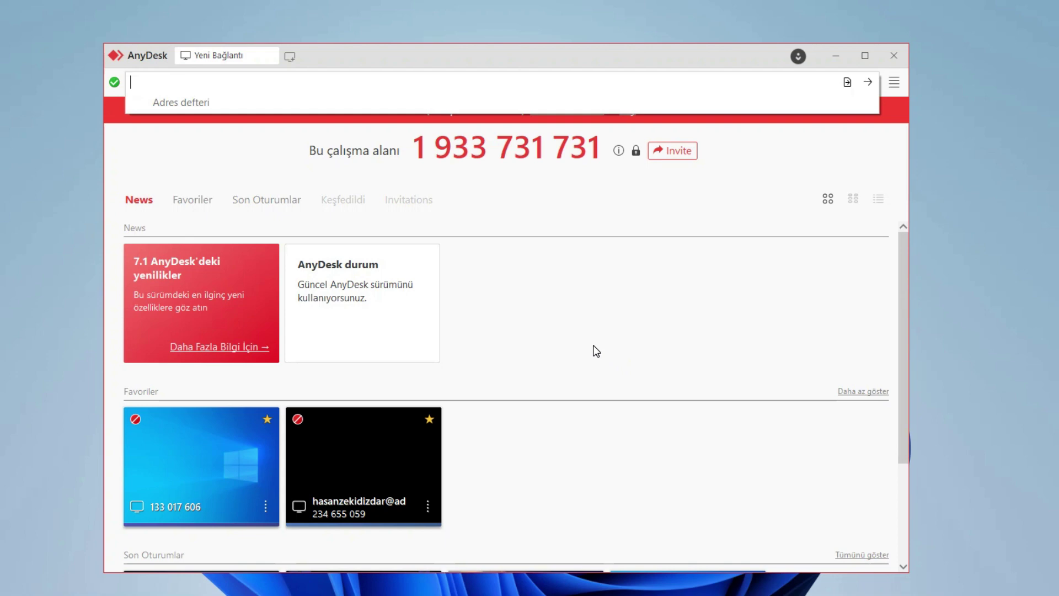
pyautogui.write('968')
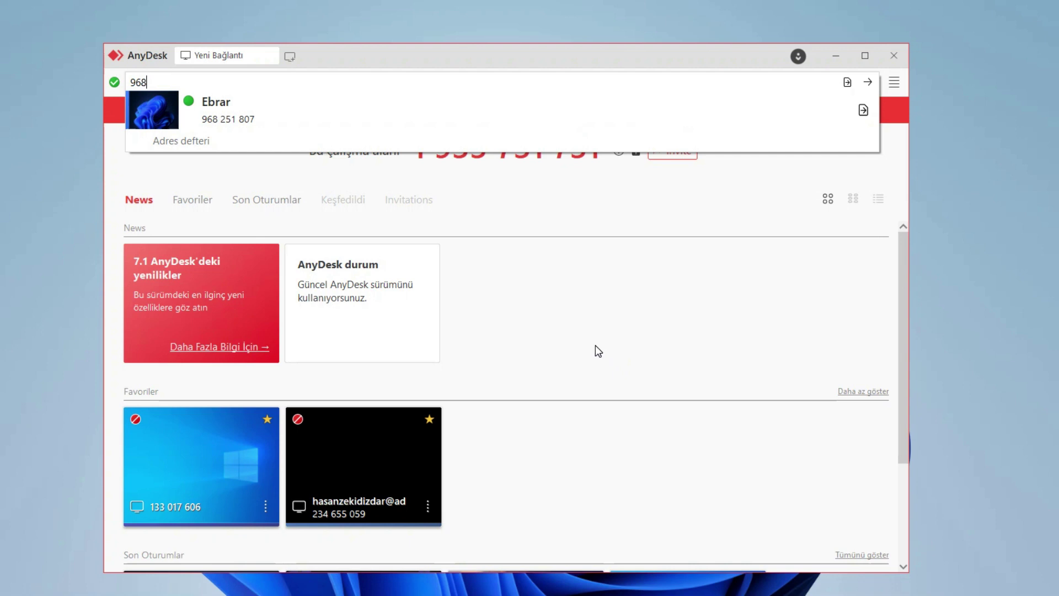
pyautogui.click(322, 118)
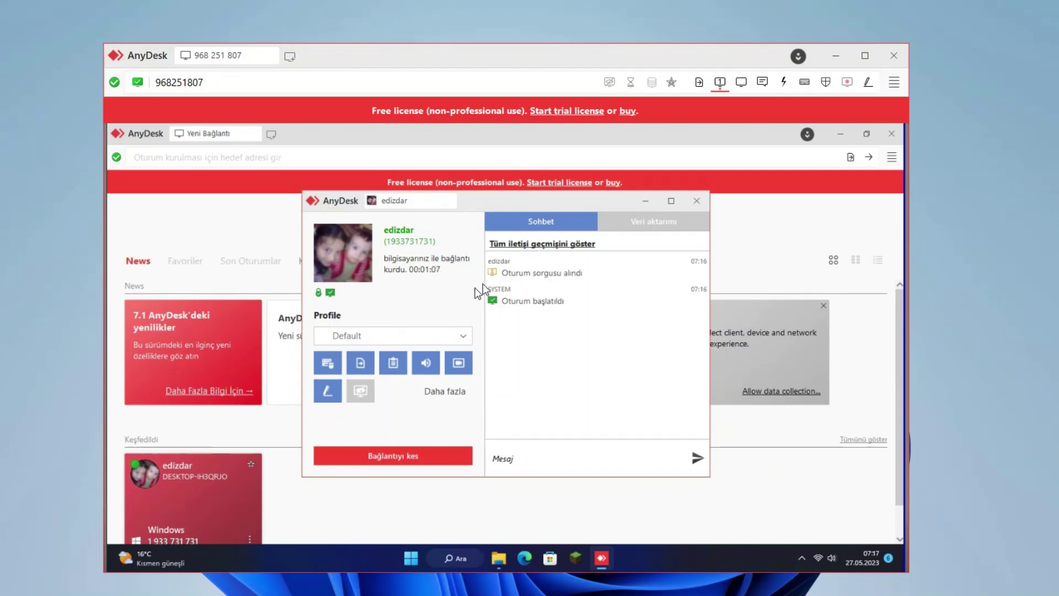
# Minimize the AnyDesk windows on the remote desktop and open Bu bilgisayar there in a maximized window.
pyautogui.click(647, 202)
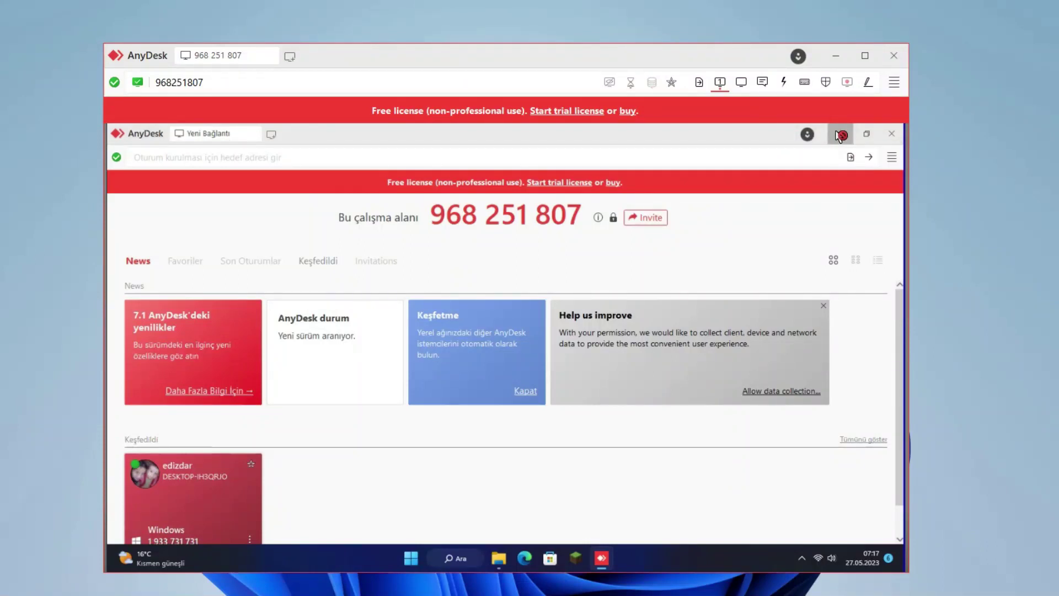
pyautogui.click(890, 561)
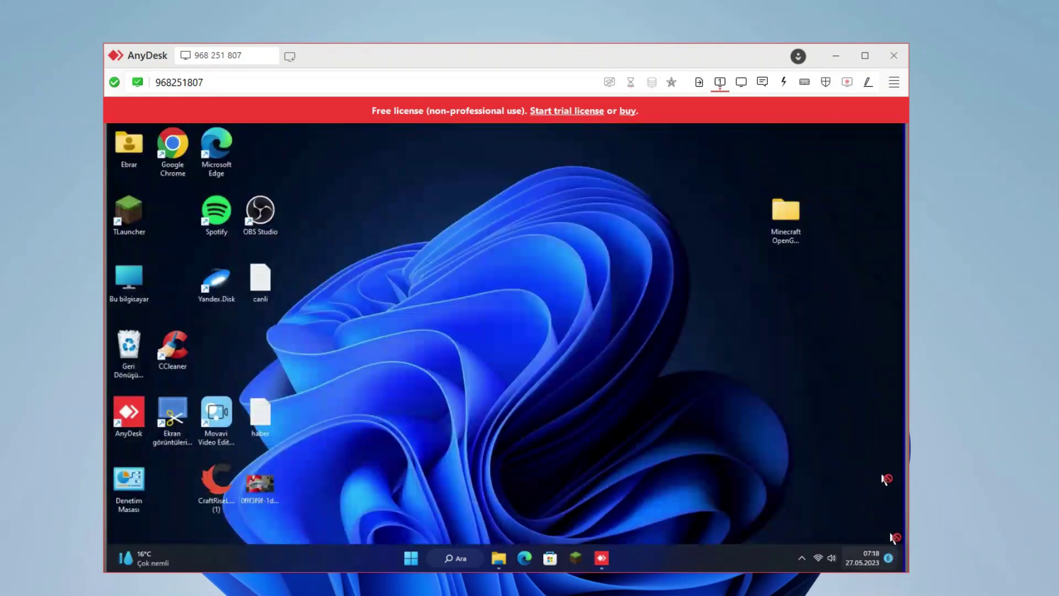
pyautogui.doubleClick(134, 274)
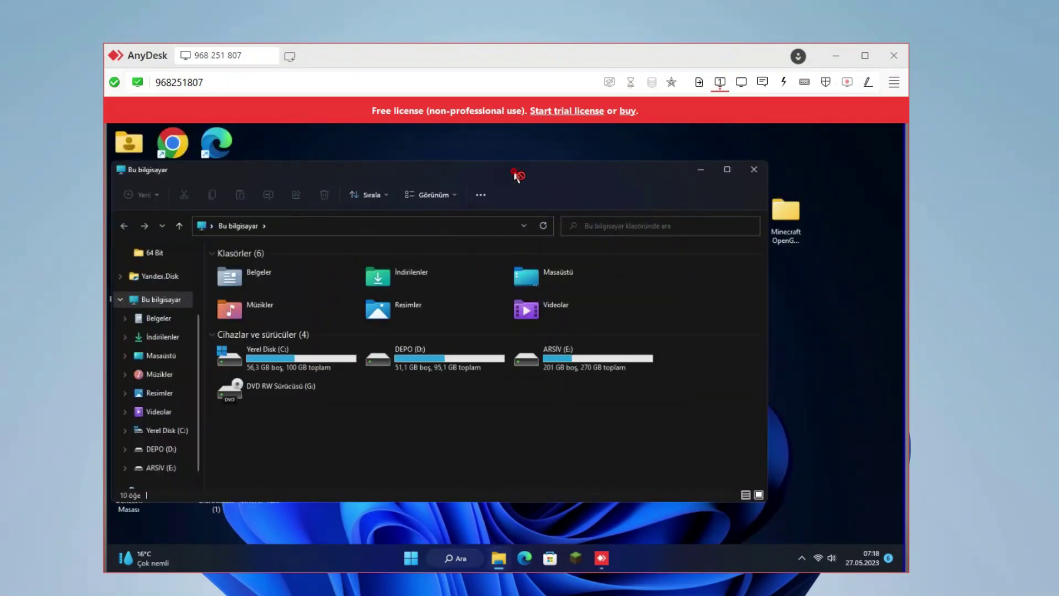
pyautogui.doubleClick(516, 175)
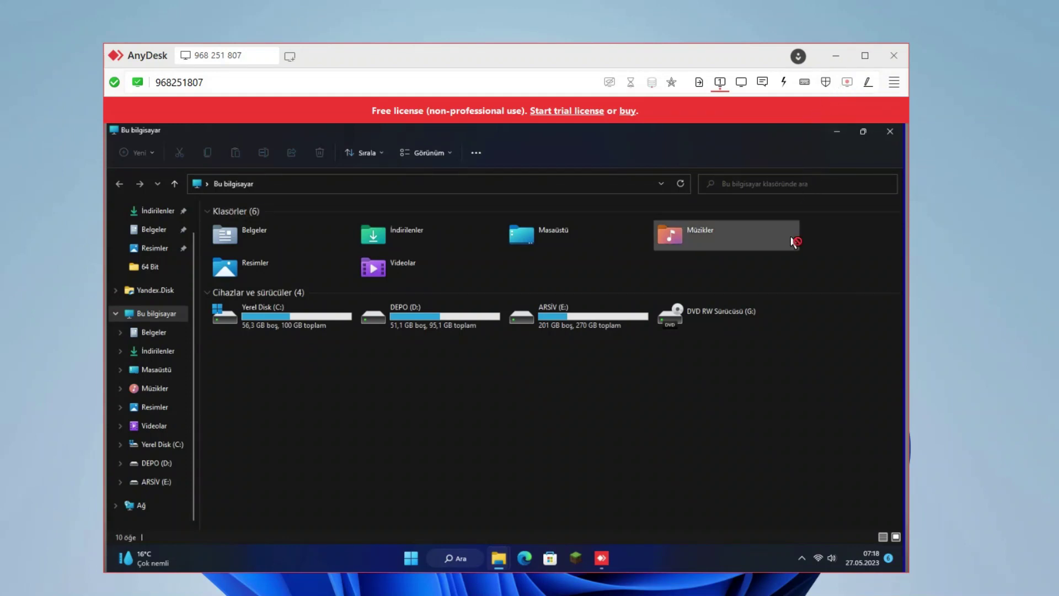
# Examine the session's Eylemler, Görünüm, file transfer and permission options, returning to the Monitör 1 view after file transfer.
pyautogui.click(785, 83)
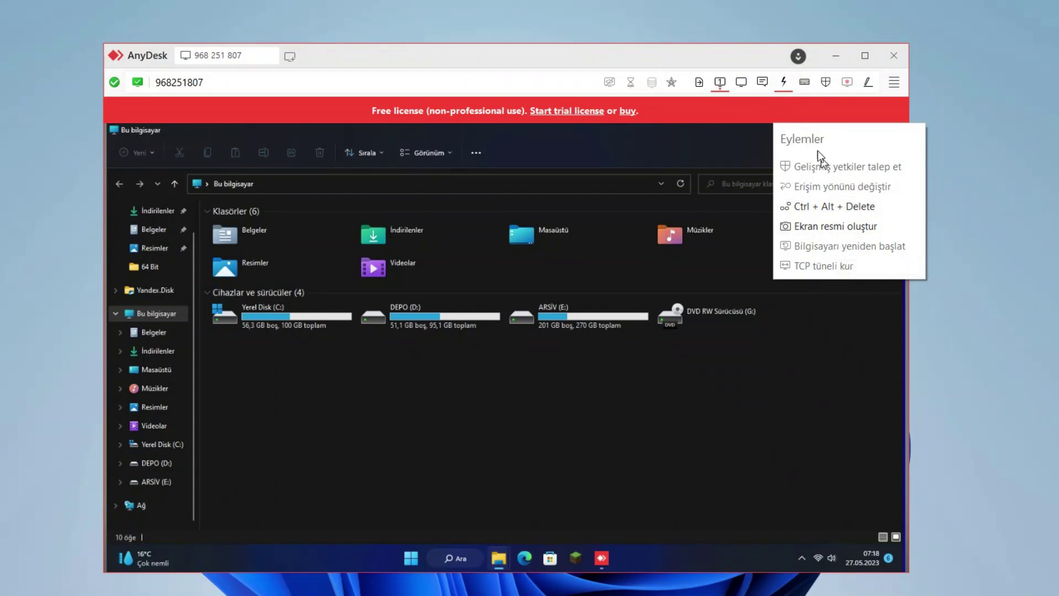
pyautogui.click(741, 82)
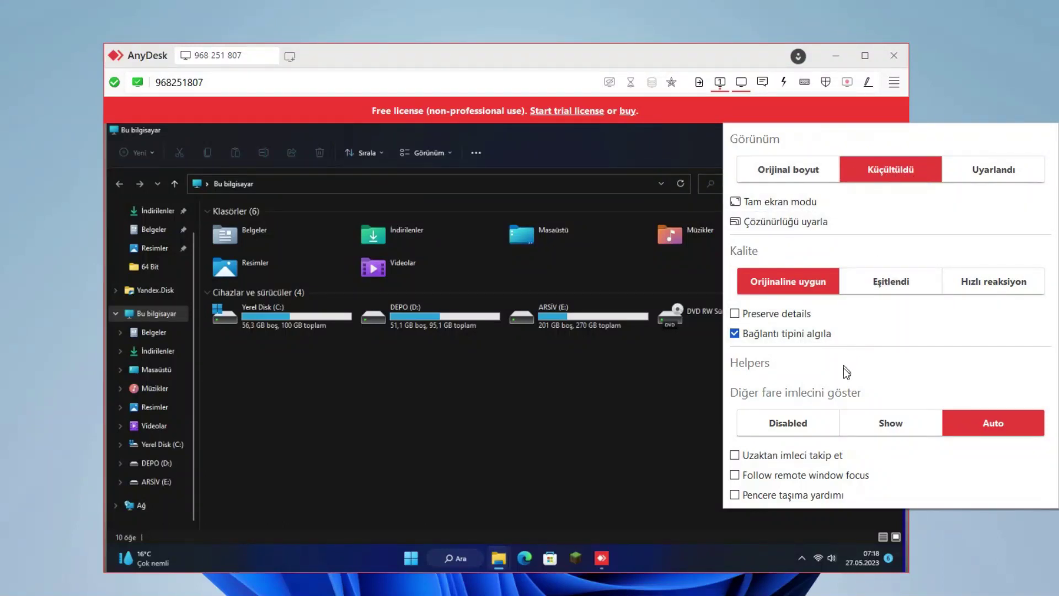
pyautogui.click(699, 83)
pyautogui.click(699, 84)
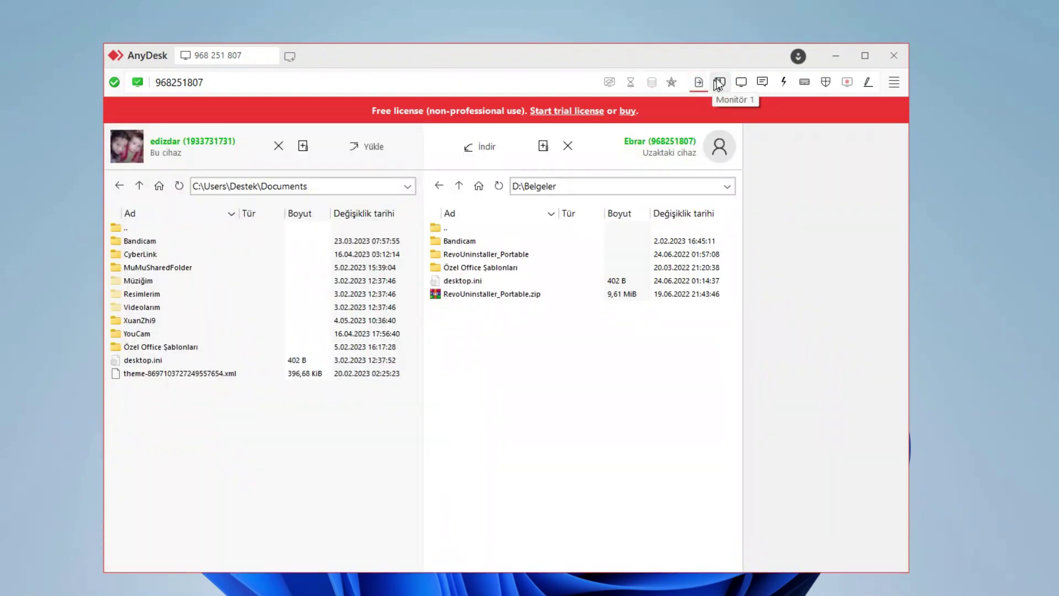
pyautogui.click(720, 82)
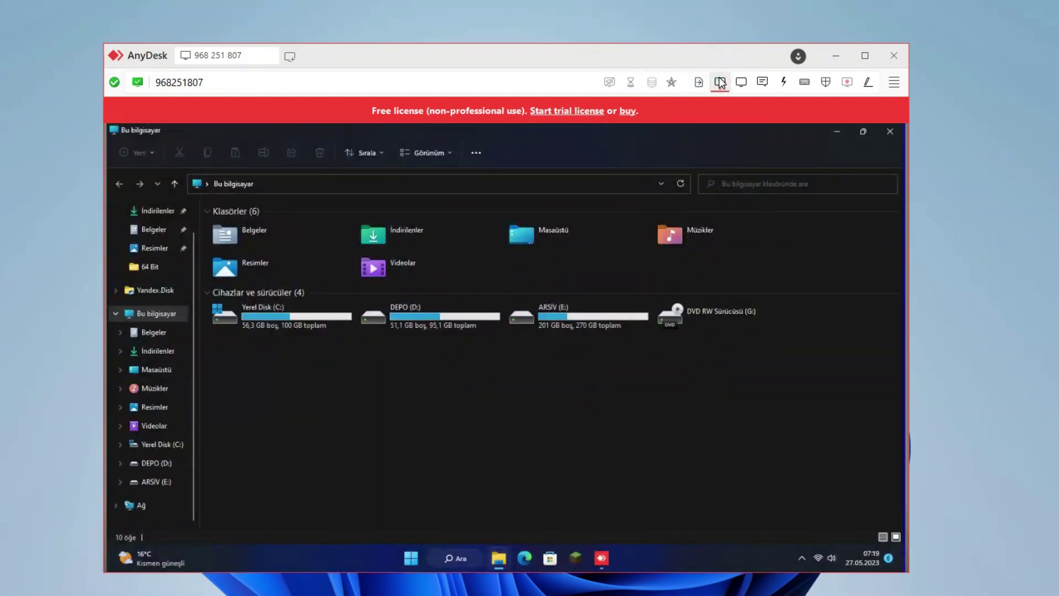
pyautogui.click(825, 83)
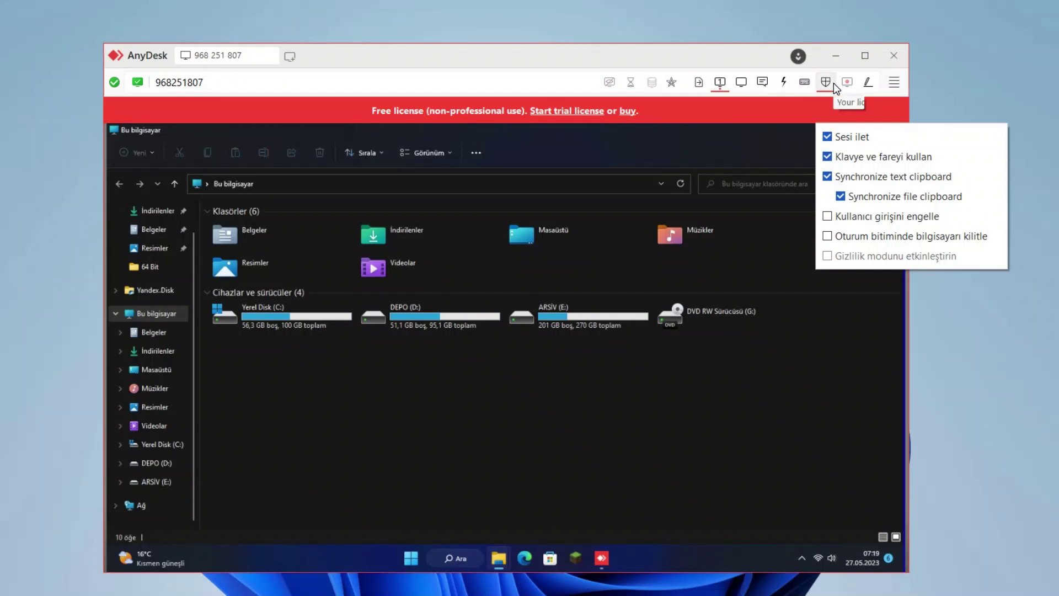
# Close the permission options and draw a red whiteboard arrow pointing at the DVD RW Sürücüsü (G:) drive on the remote screen.
pyautogui.click(832, 82)
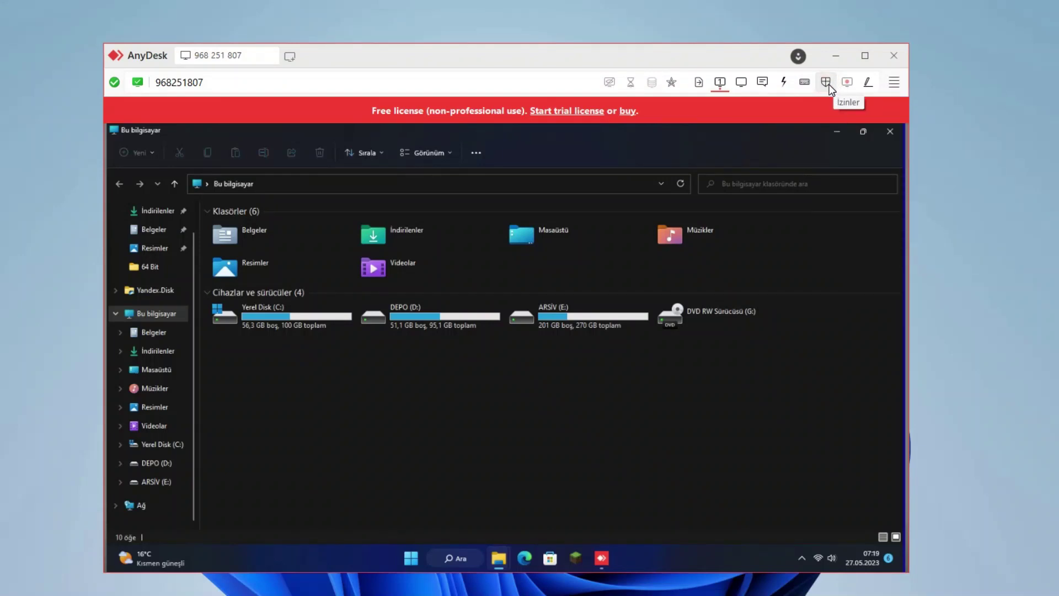
pyautogui.click(868, 82)
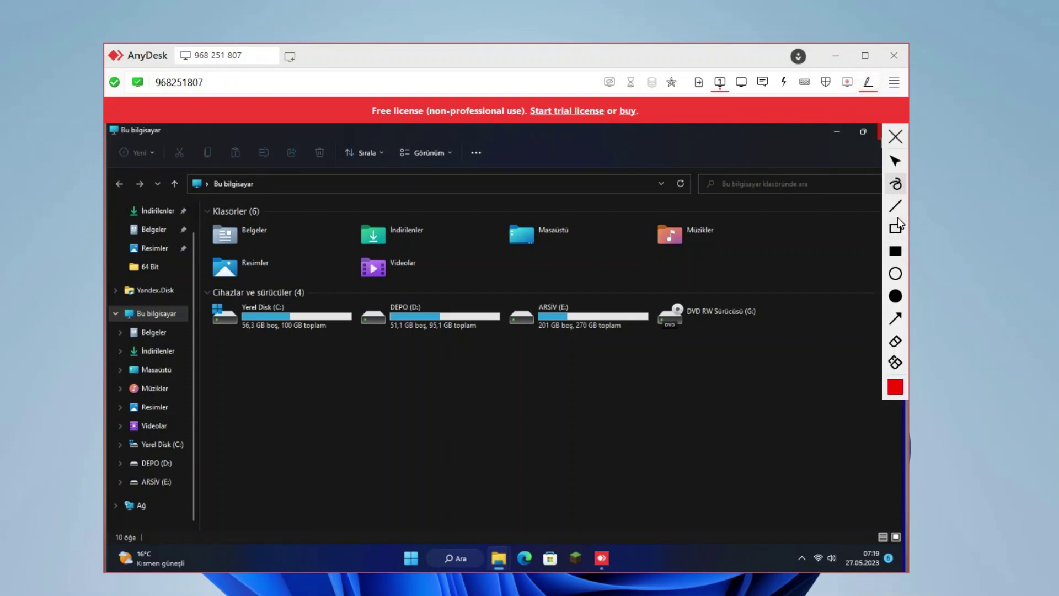
pyautogui.click(899, 319)
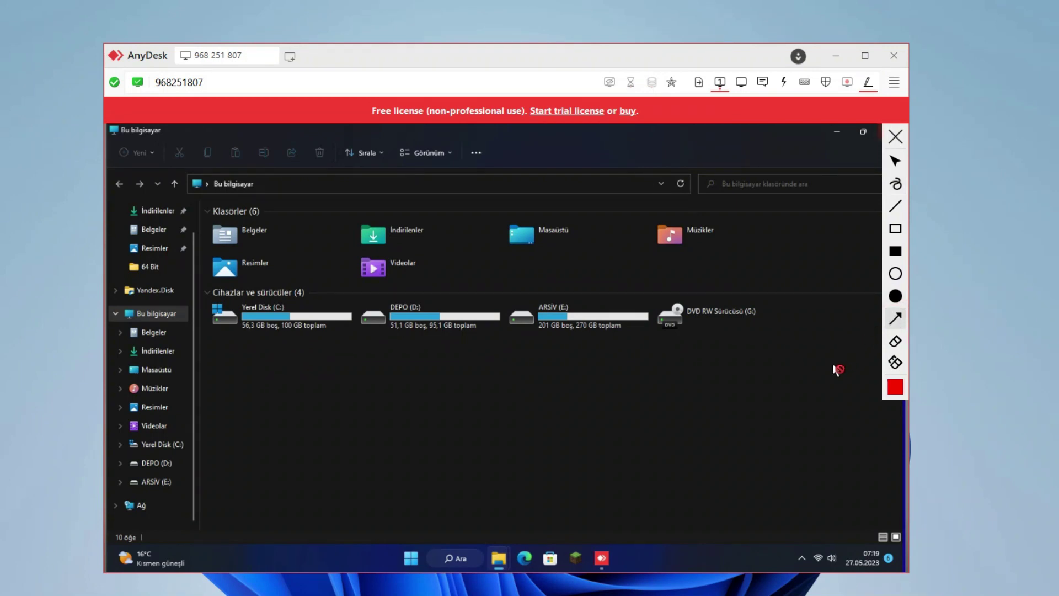
pyautogui.click(895, 388)
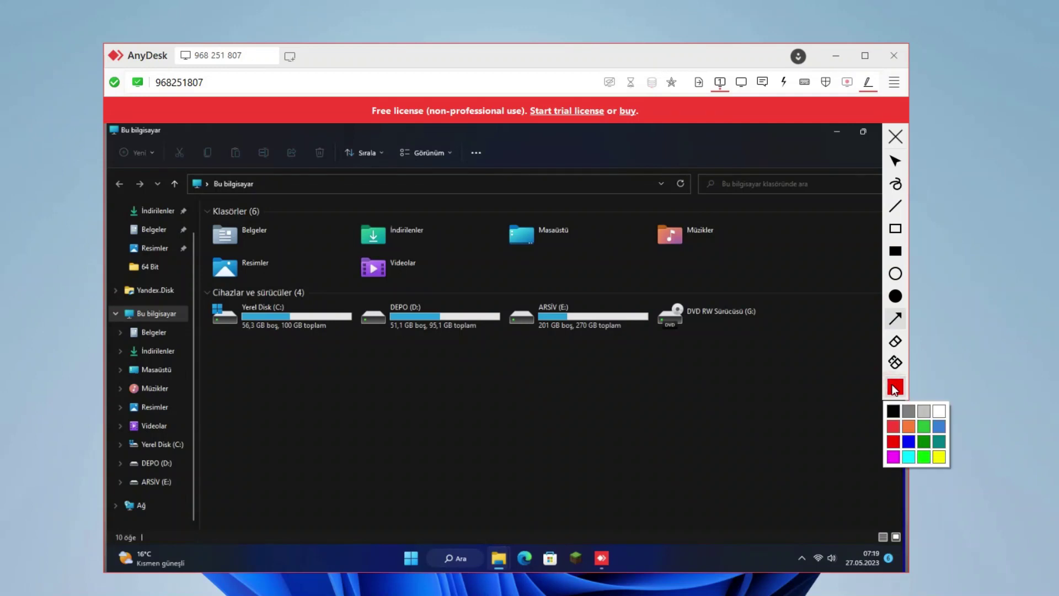
pyautogui.click(894, 443)
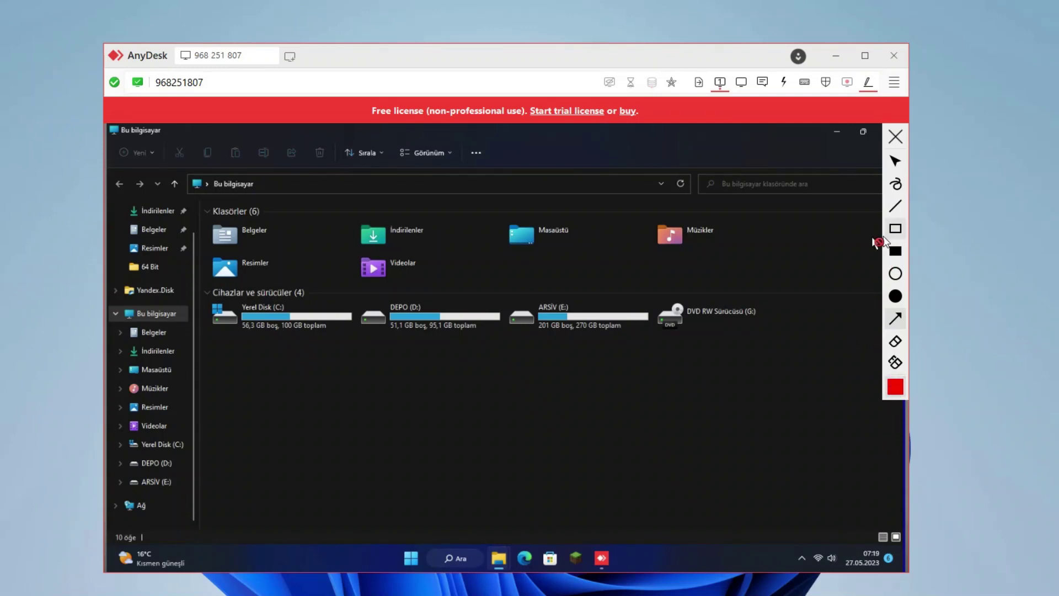
pyautogui.moveTo(768, 302); pyautogui.dragTo(835, 248)
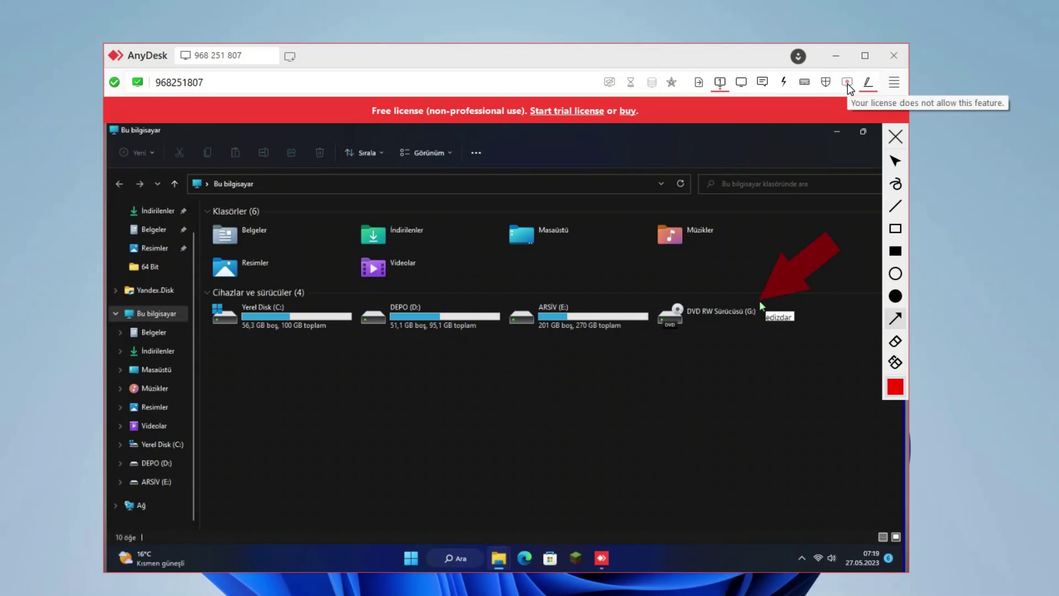
# Examine the session's keyboard layout (Tuş yerleşimi), permission and general AnyDesk options, leaving them closed.
pyautogui.click(811, 86)
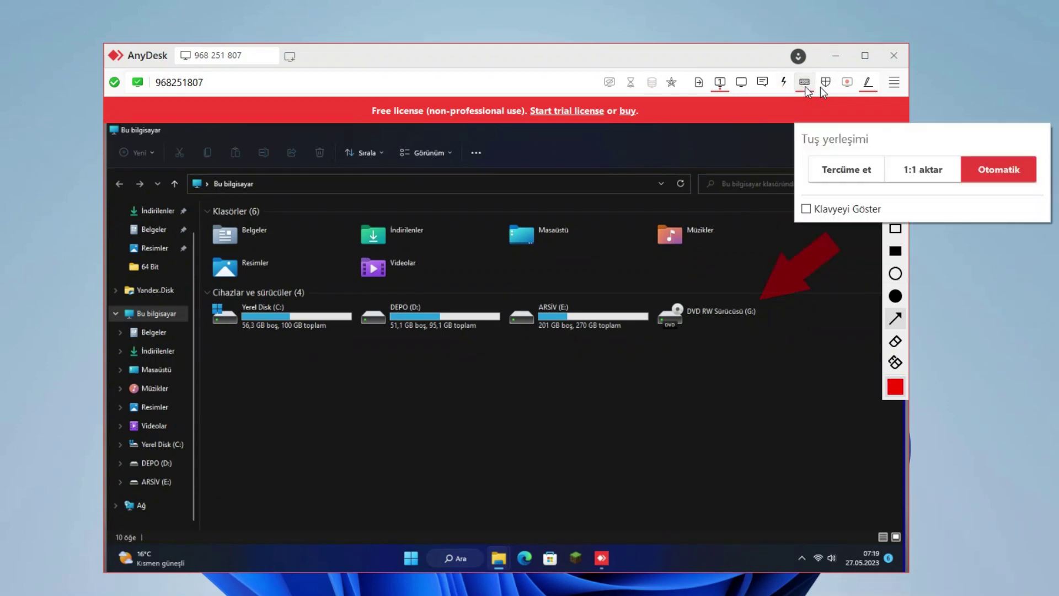
pyautogui.click(824, 83)
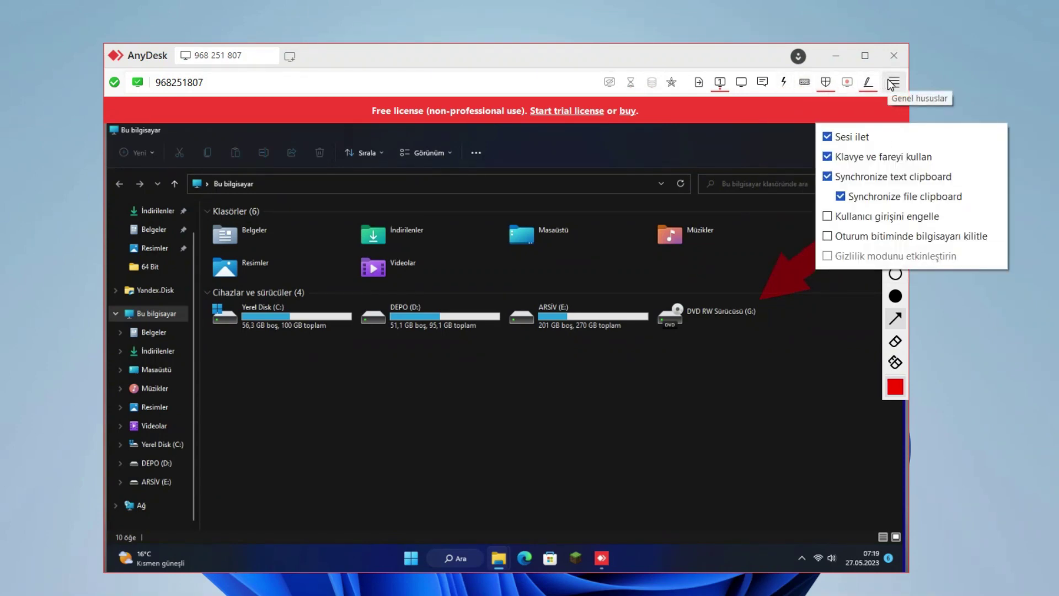
pyautogui.click(892, 84)
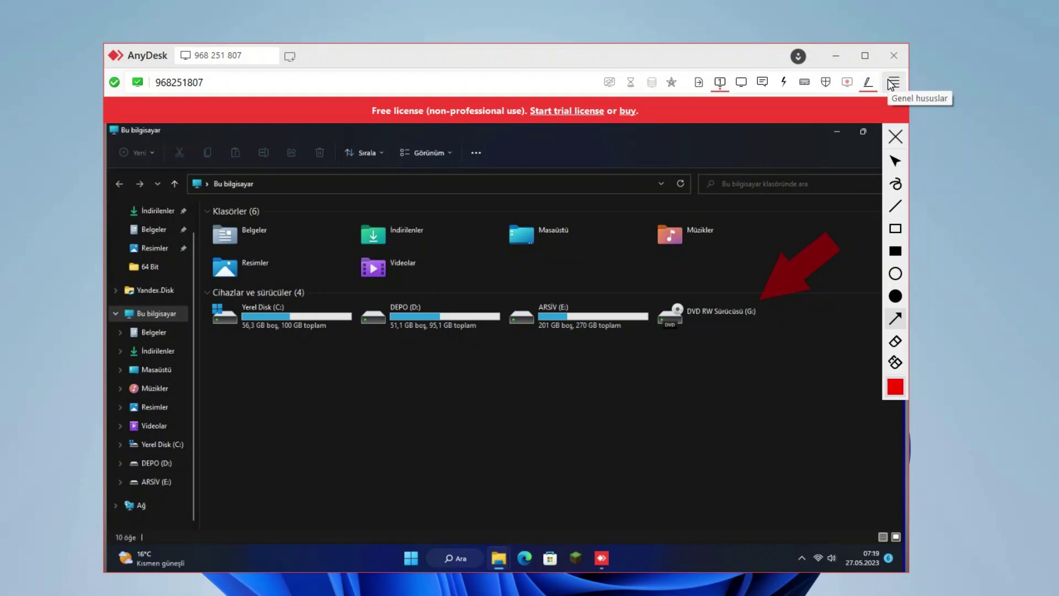
pyautogui.click(892, 83)
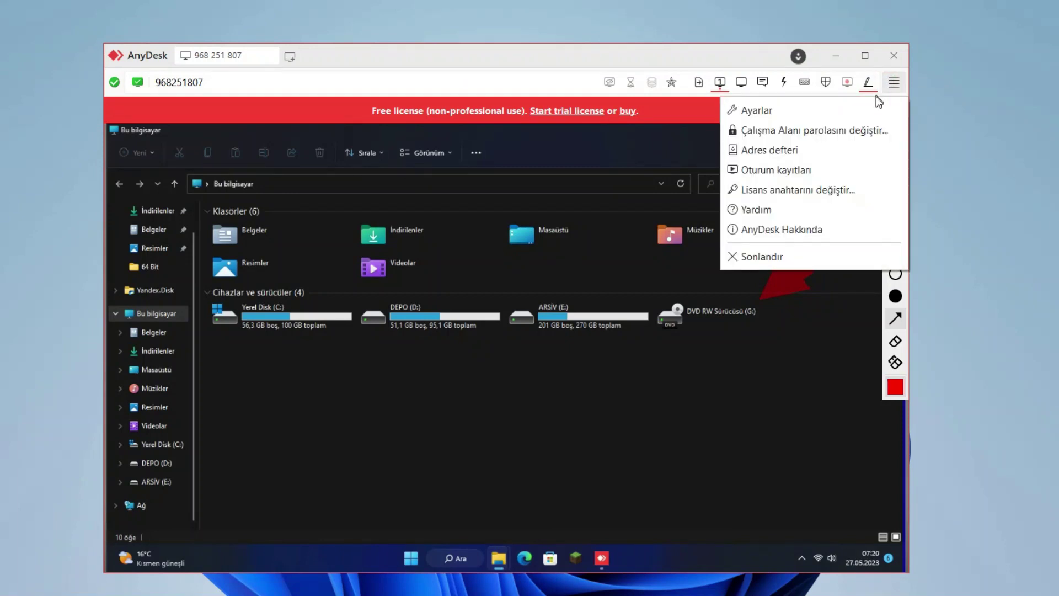
pyautogui.click(516, 403)
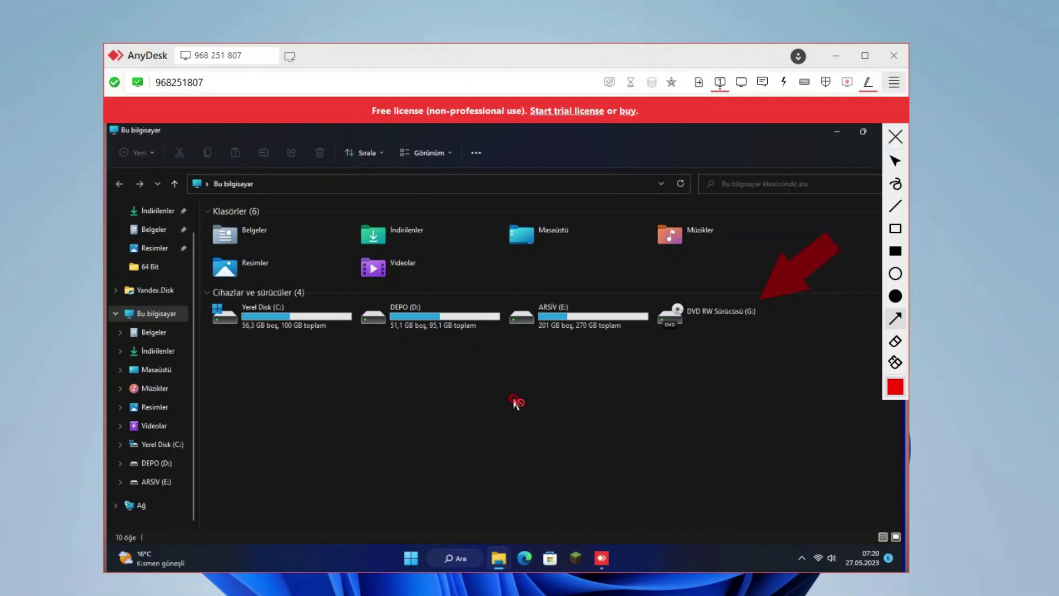